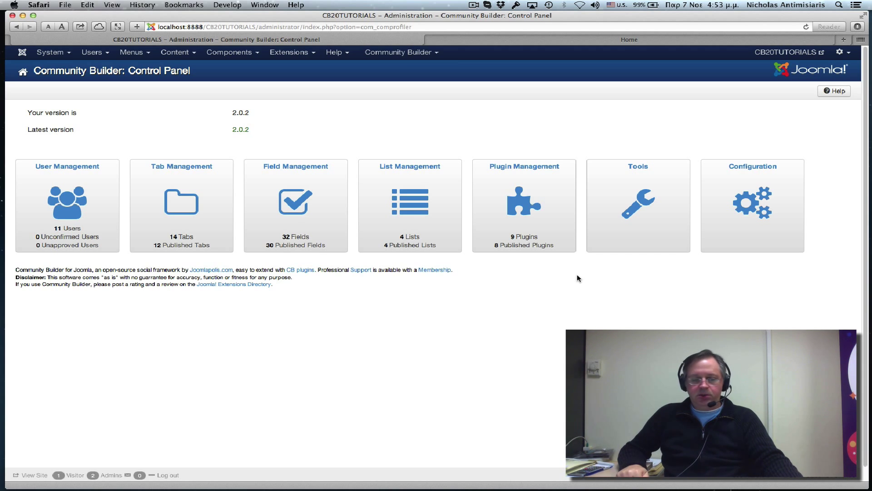
- Open Plugin Management, glance at CB Blogs settings and its blog list, then return to plugins
left_click(517, 210)
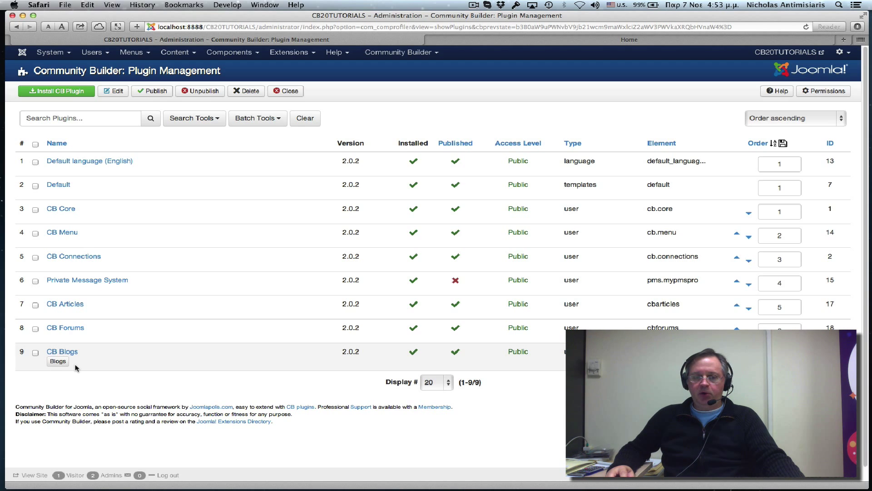
left_click(71, 355)
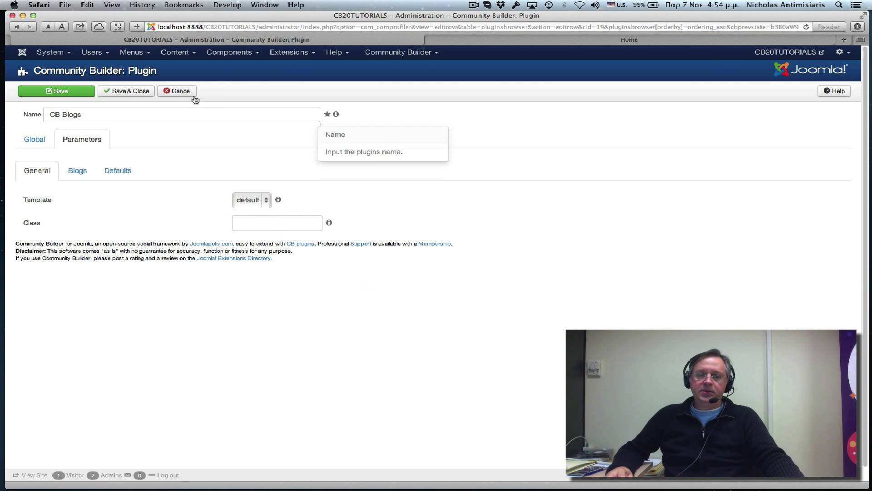
left_click(178, 91)
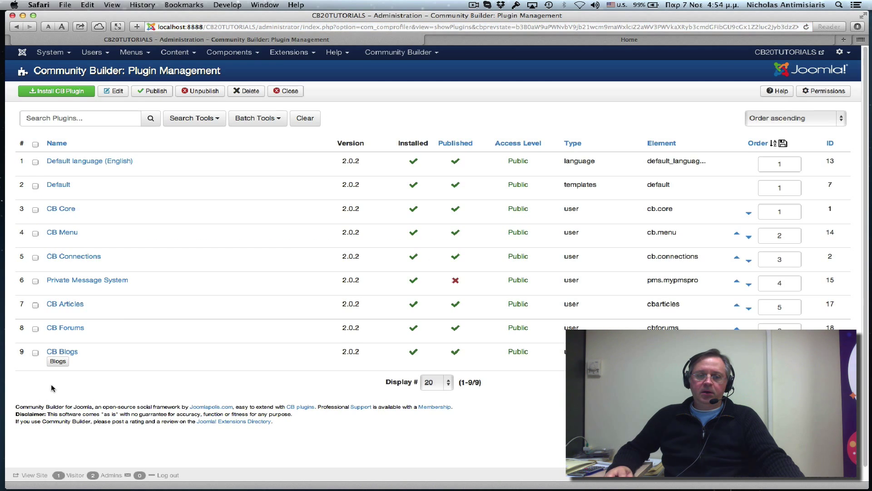
left_click(58, 362)
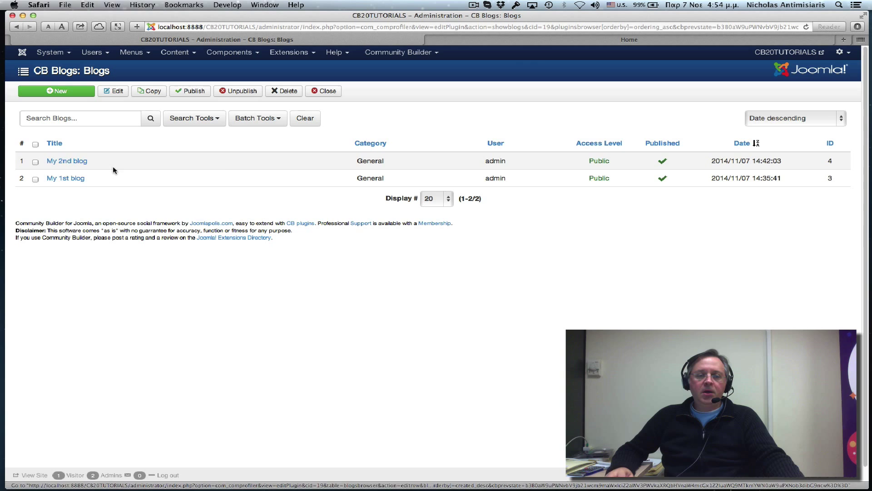
left_click(312, 91)
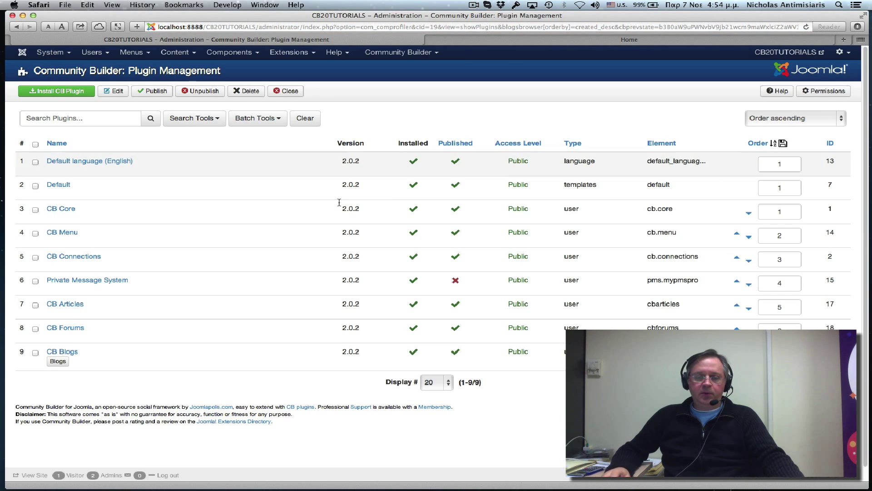
- Open the CB Blogs plugin's Blogs parameters
left_click(67, 353)
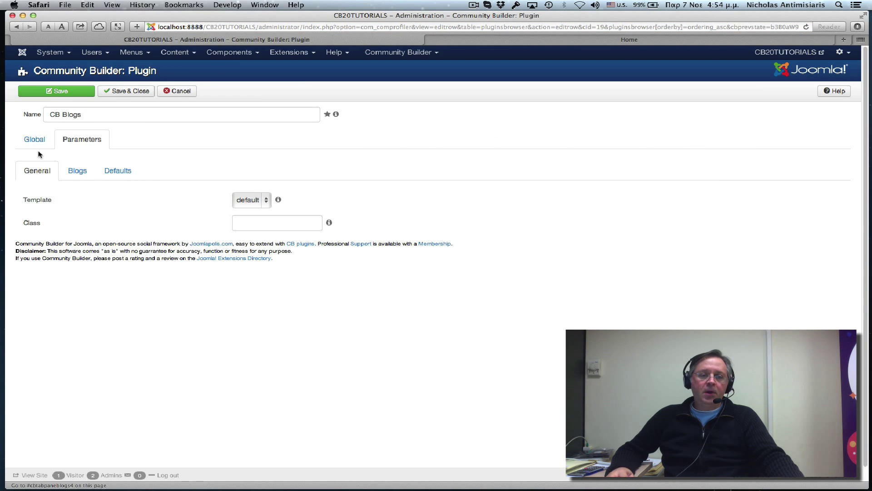
left_click(35, 141)
left_click(94, 144)
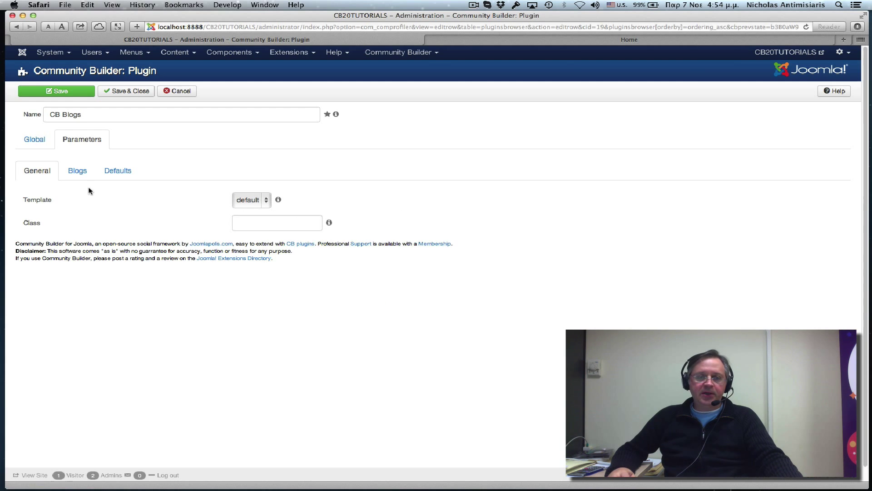
left_click(84, 172)
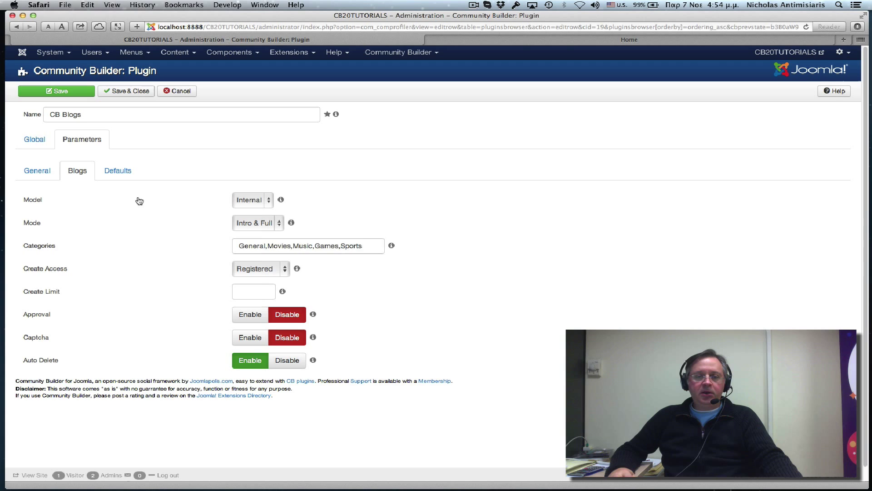
- Try the Joomla and K2 blog models, then set the Model to Internal
left_click(268, 203)
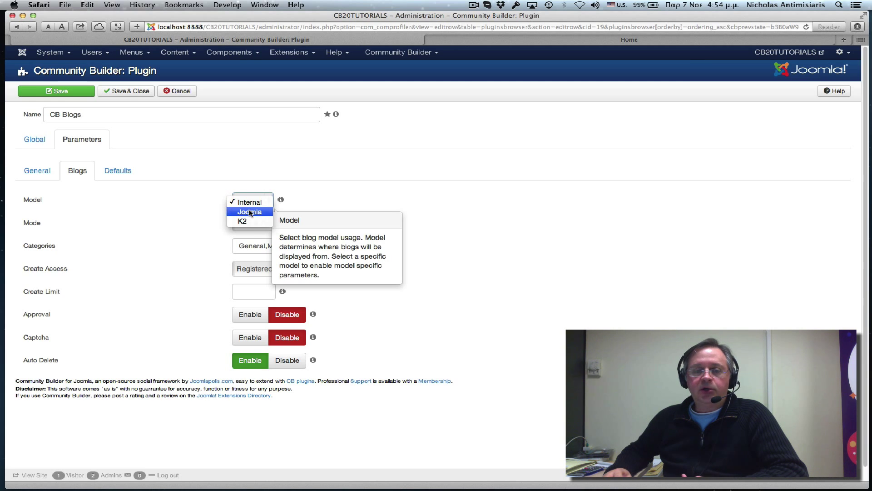
left_click(250, 212)
left_click(253, 201)
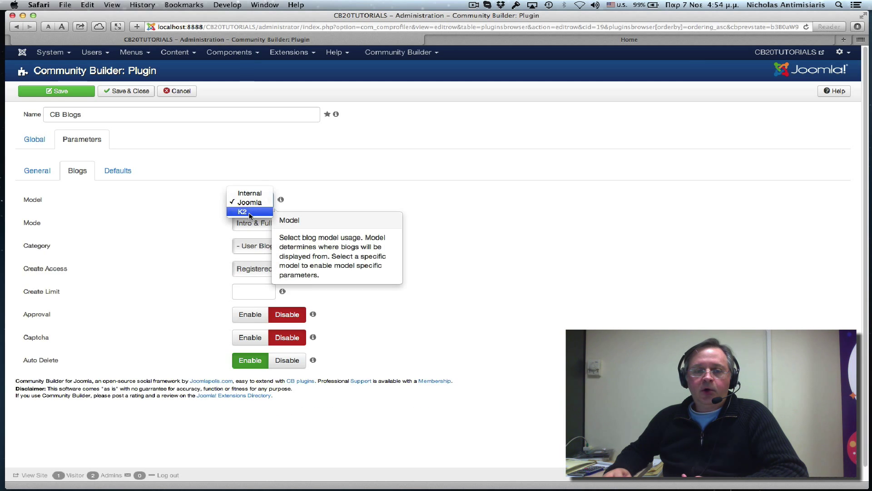
left_click(249, 212)
left_click(250, 200)
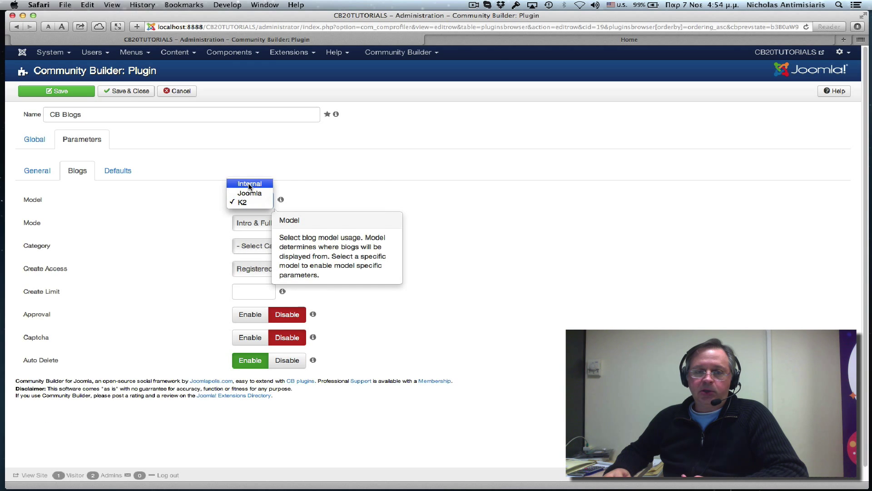
left_click(249, 183)
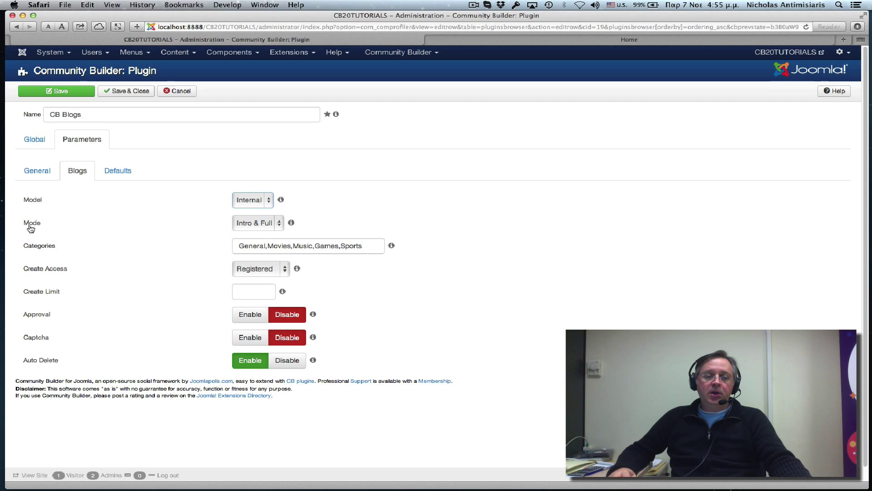
mouse_move(243, 224)
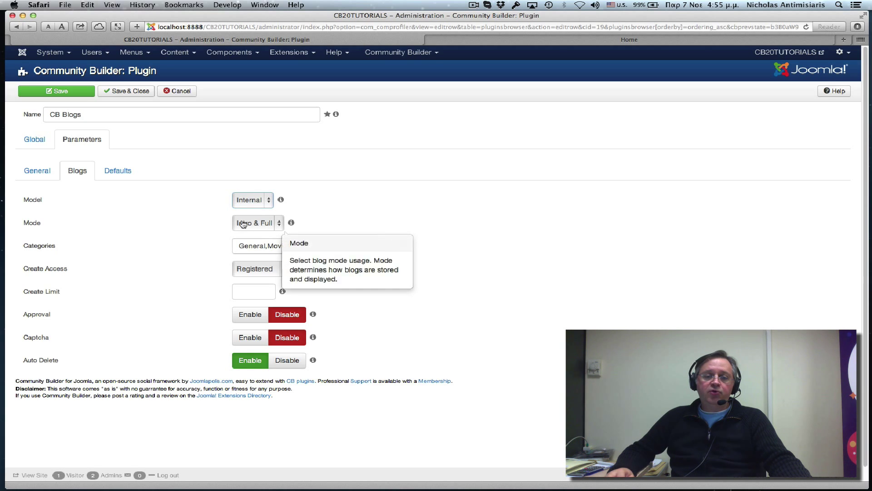
left_click(282, 224)
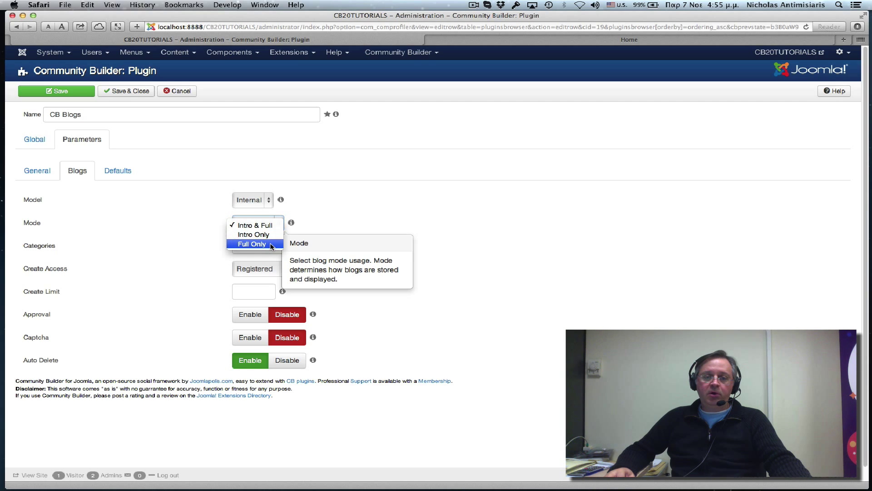
left_click(324, 211)
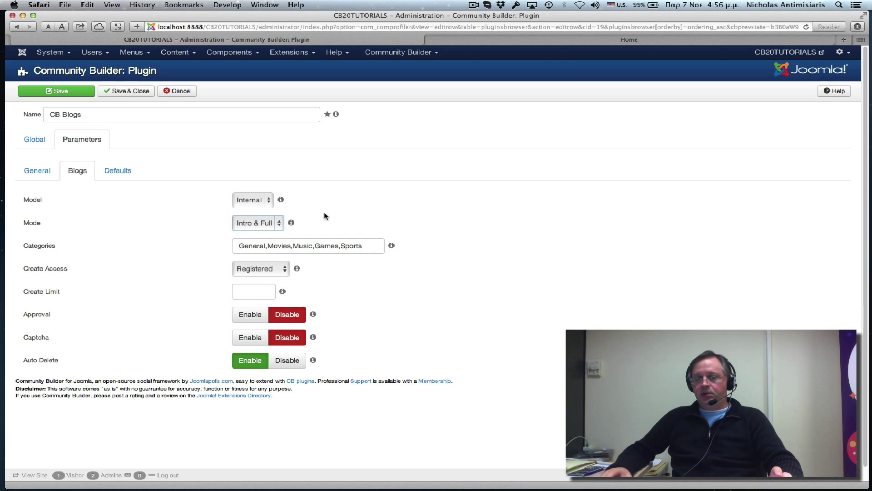
mouse_move(269, 232)
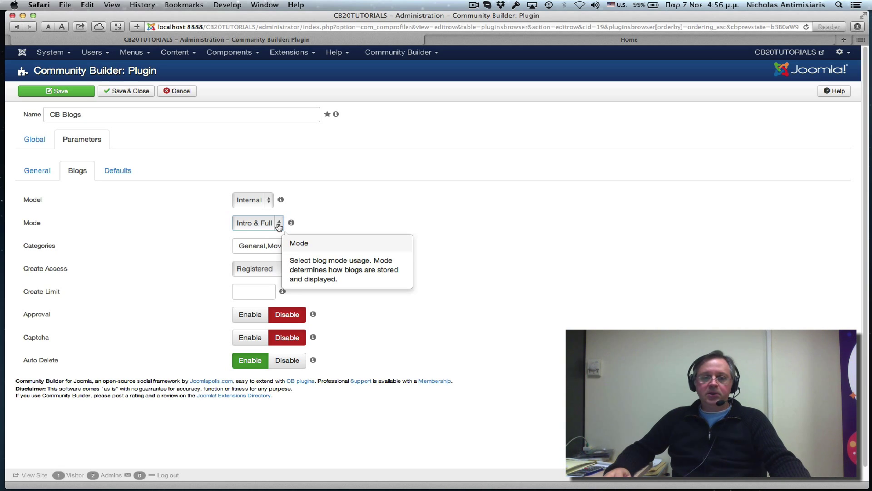
left_click(279, 226)
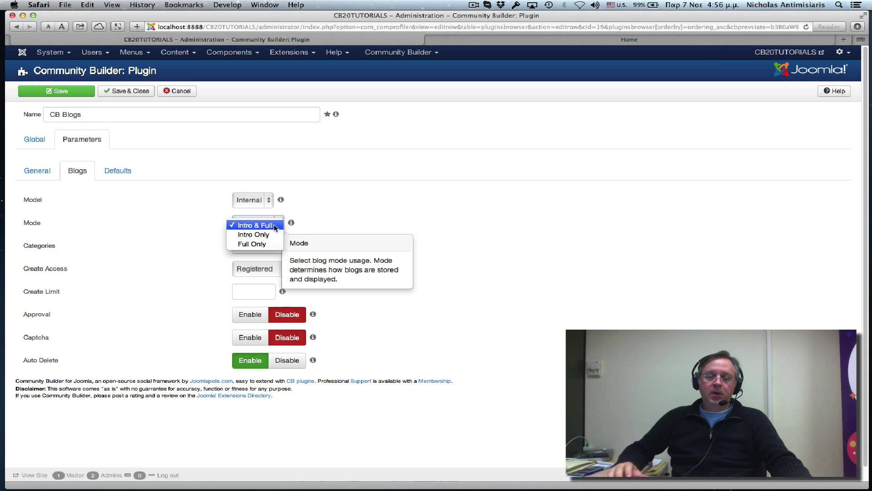
left_click(382, 212)
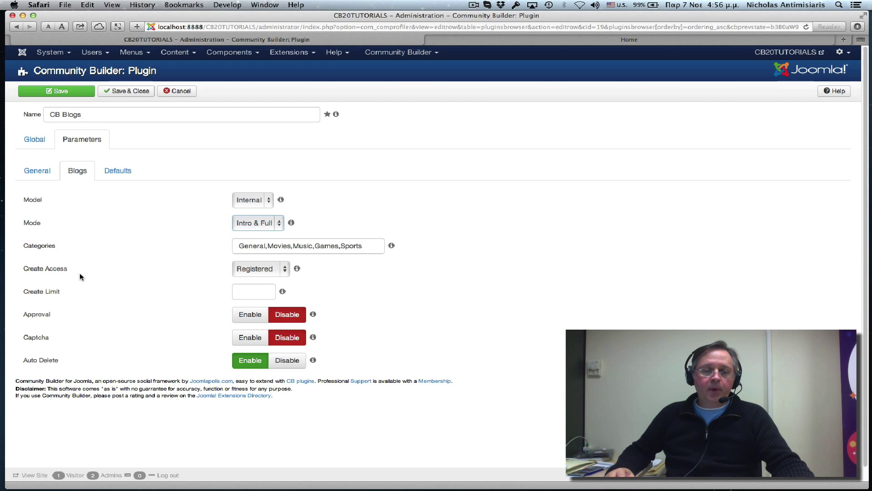
mouse_move(239, 272)
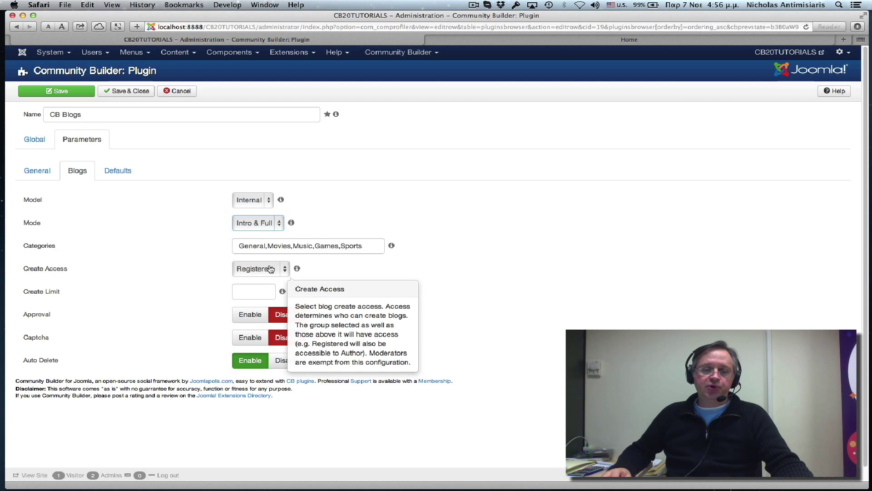
mouse_move(263, 295)
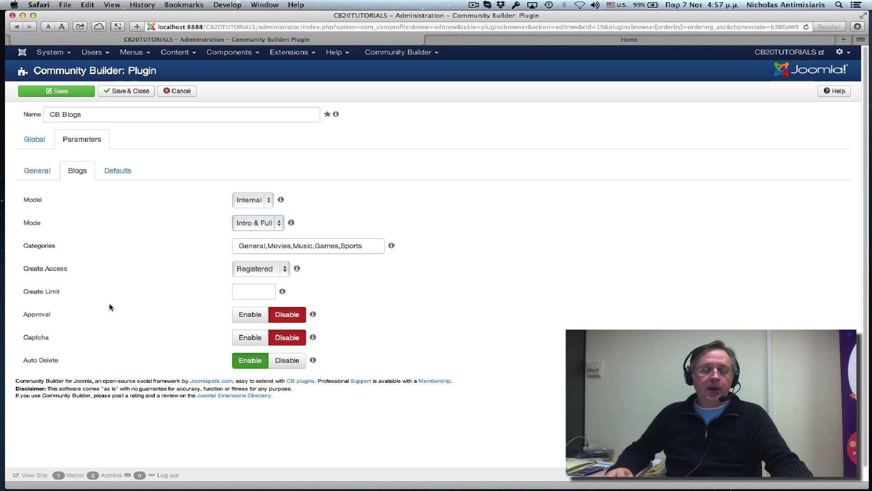
mouse_move(292, 315)
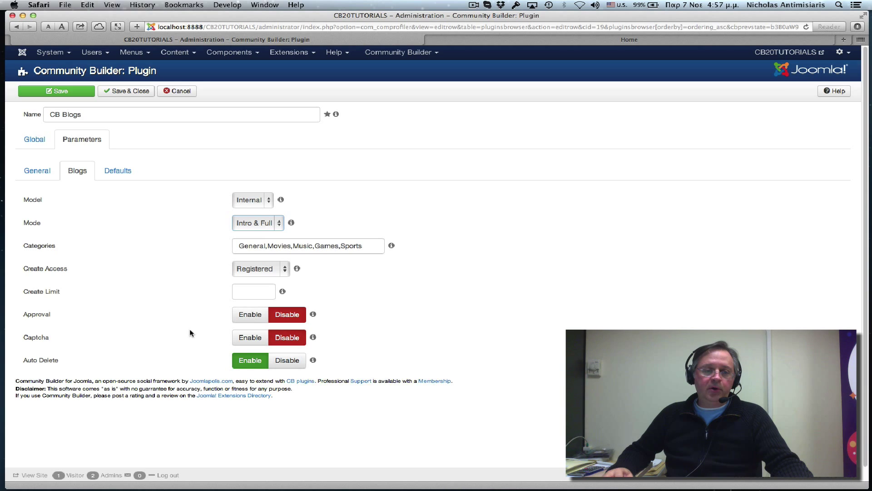
mouse_move(252, 338)
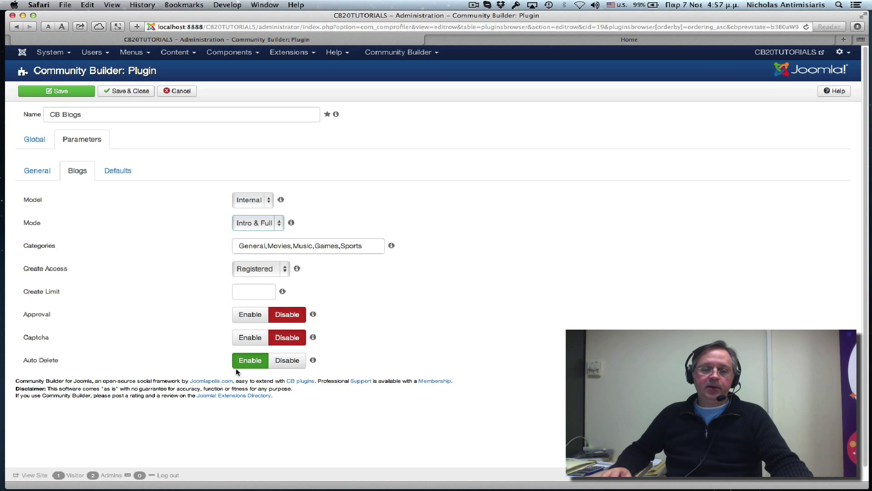
mouse_move(255, 369)
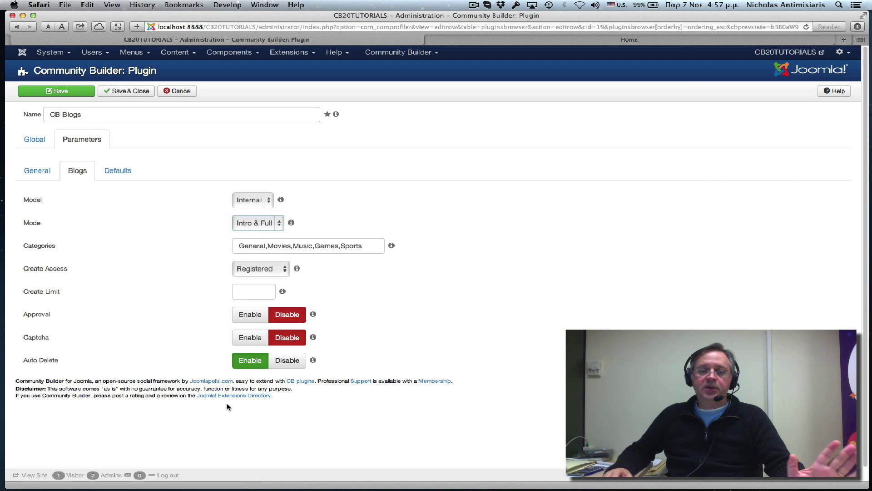
- Save the CB Blogs settings and start a New Blog from the frontend profile's Blogs tab
left_click(126, 92)
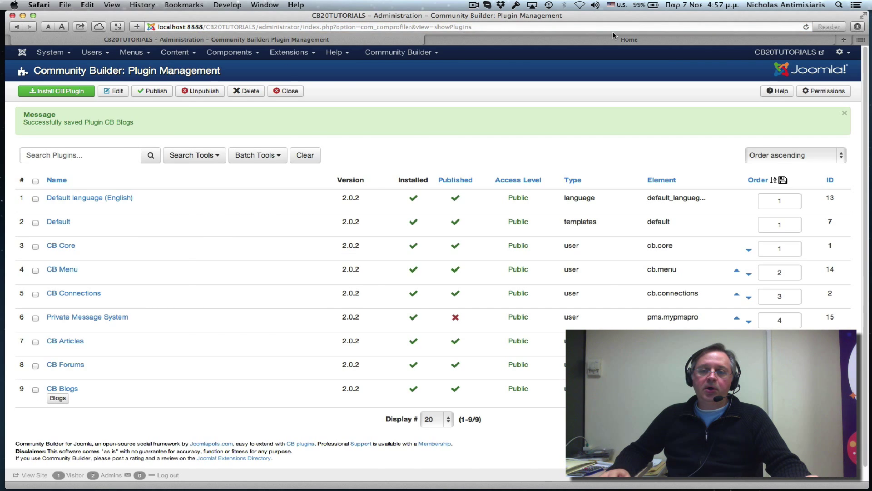
left_click(612, 39)
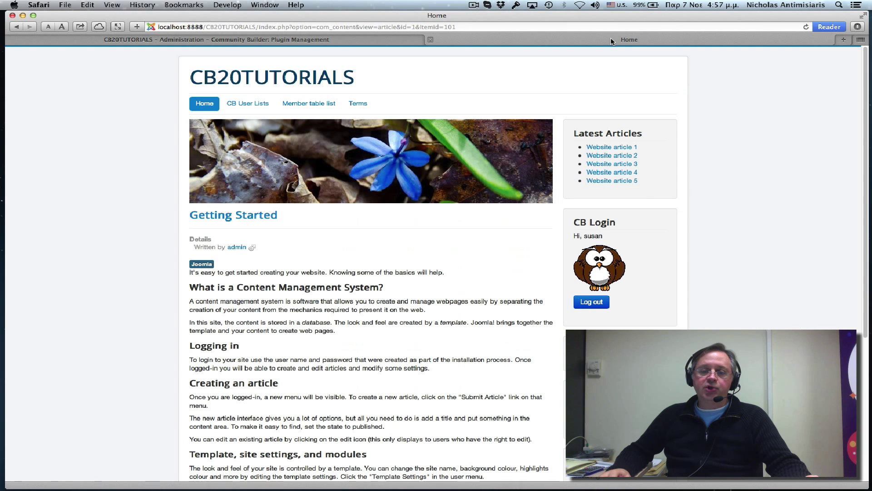
left_click(610, 269)
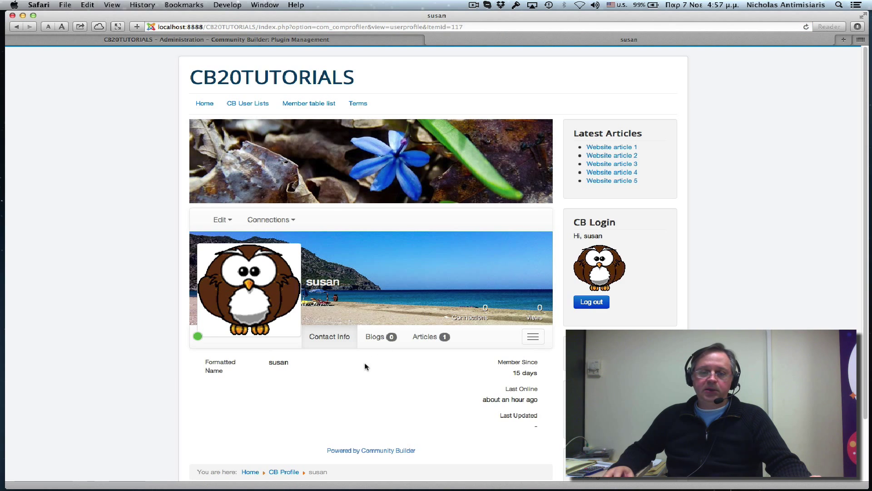
left_click(375, 337)
scroll(189, 371, "down", 3)
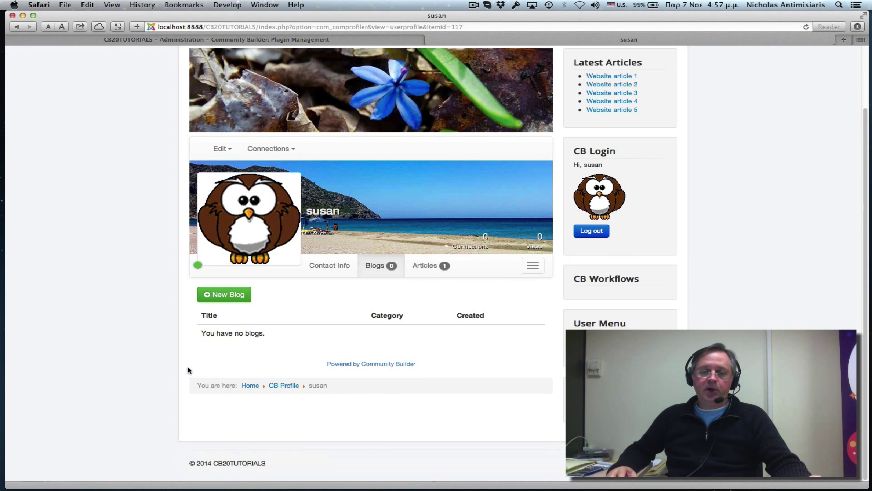
left_click(233, 296)
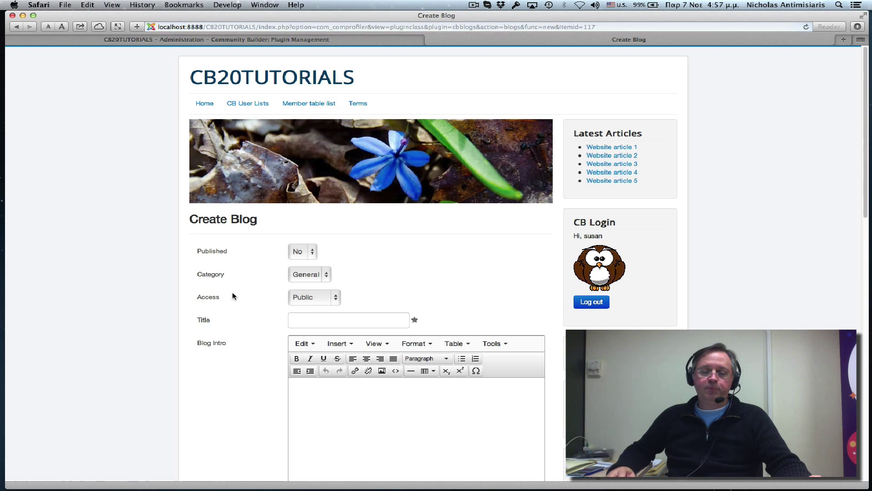
- Keep category General and Public access, and title the blog 'This is my first Internal CB Blog'
scroll(145, 328, "down", 2)
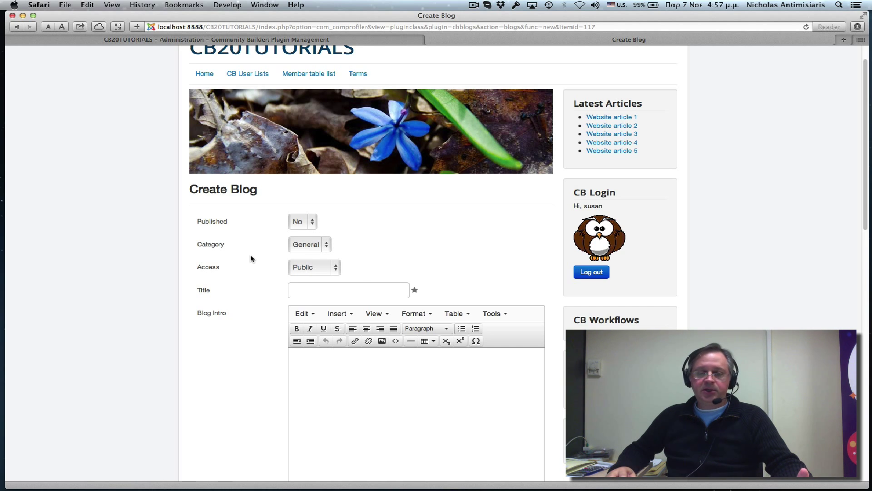
left_click(317, 247)
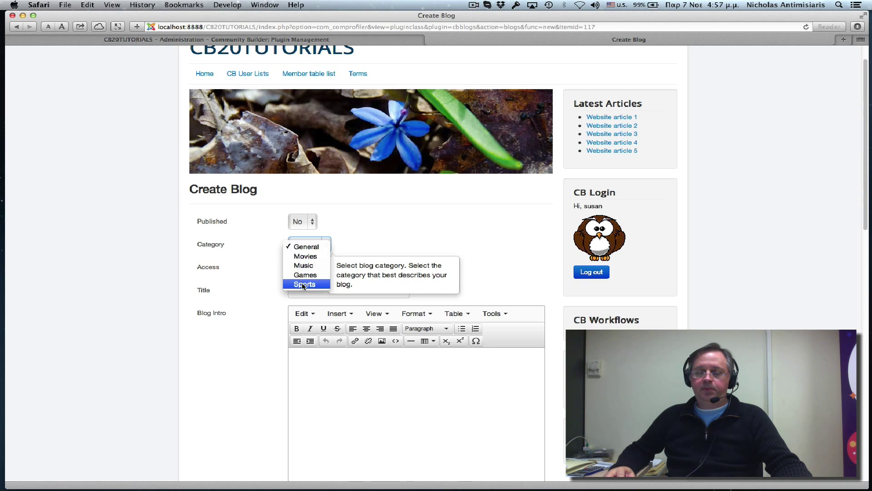
left_click(254, 258)
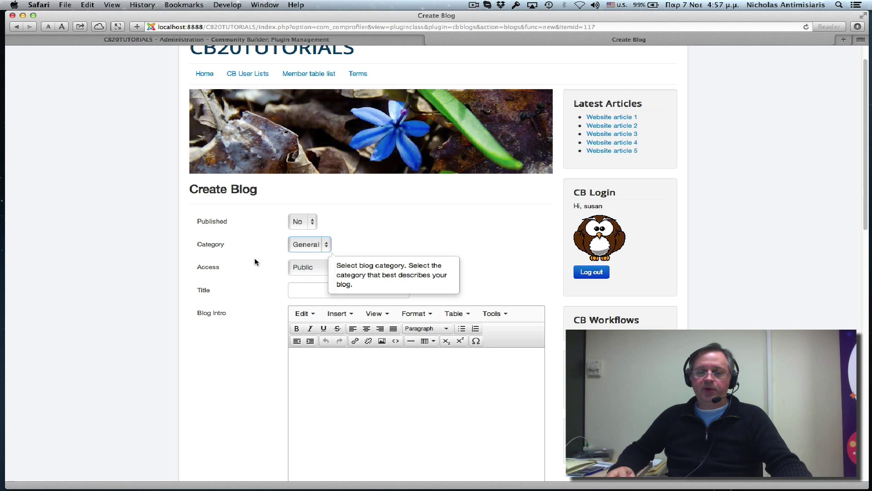
left_click(324, 270)
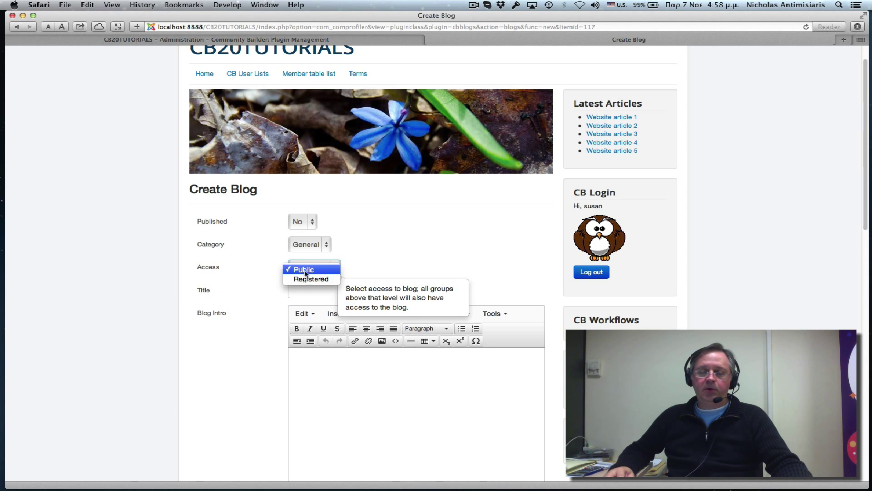
left_click(157, 279)
left_click(311, 290)
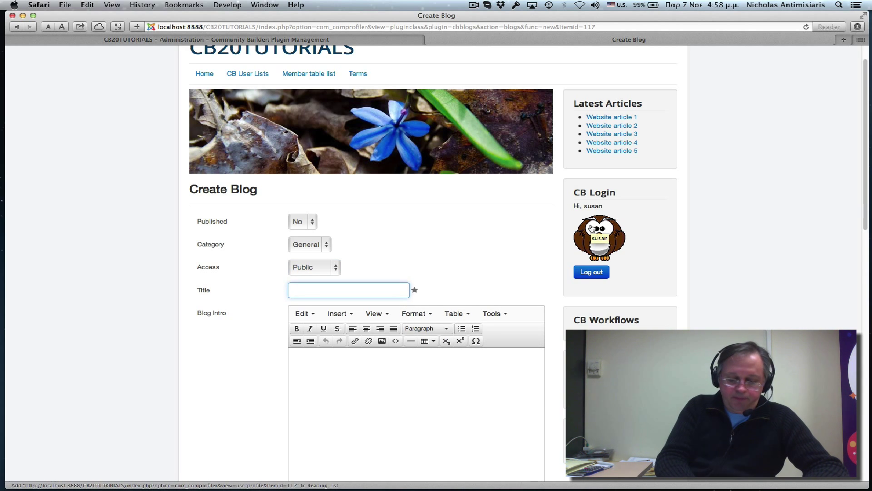
type("This is my")
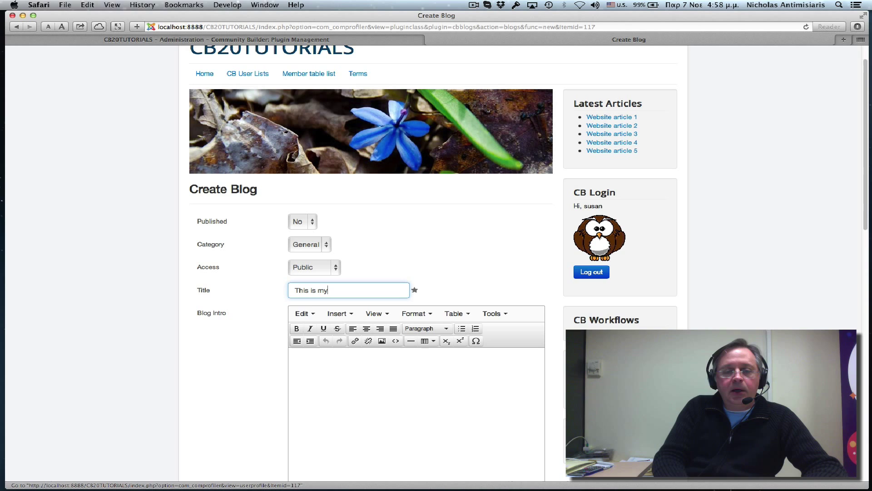
type(" firs")
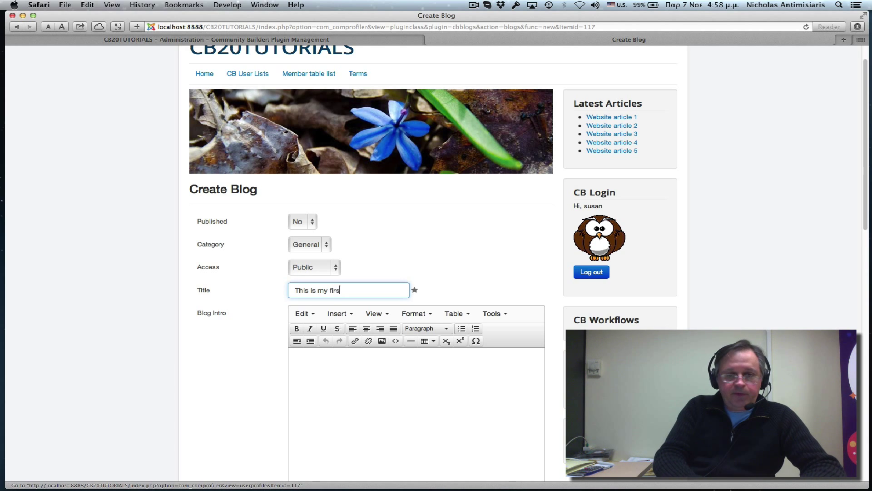
type("t Intern")
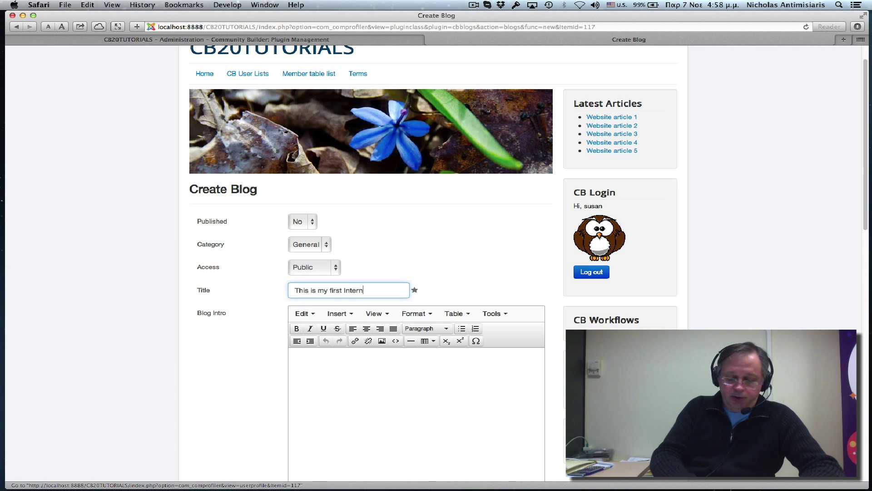
type("al CB Blog")
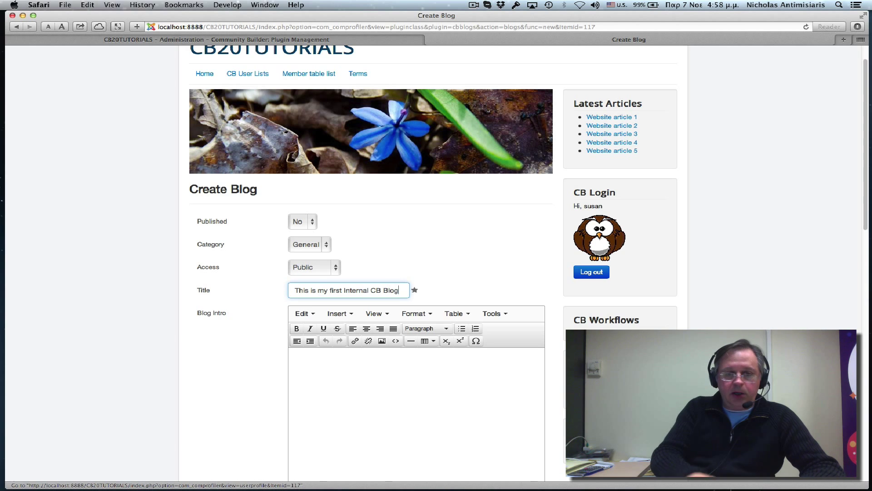
- Enter intro 'CB Blogs is great!' and full text 'With CB Blogs you can create blogs on your profile page.', then submit
left_click(397, 382)
scroll(432, 251, "down", 2)
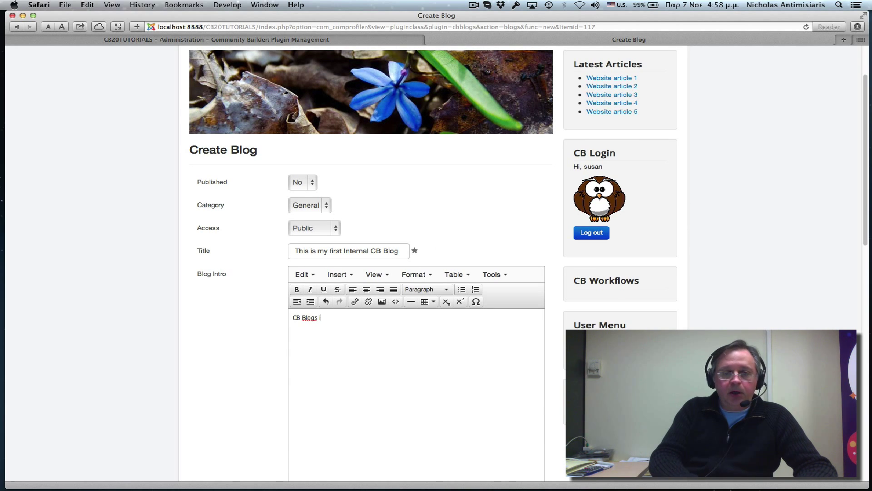
type("CB Blogs is great")
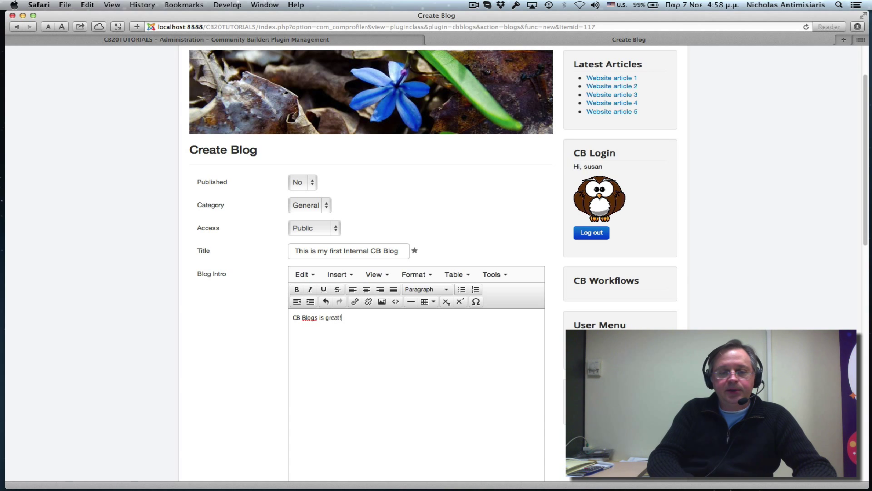
type("!")
key("Return")
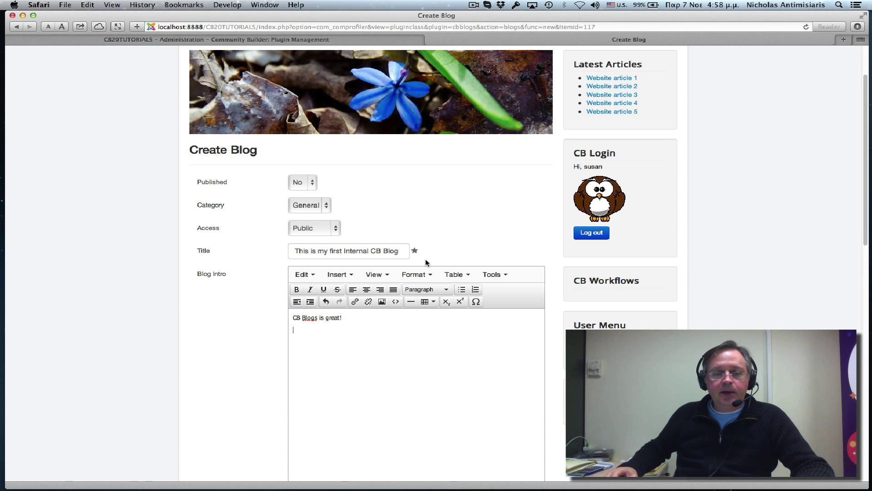
scroll(411, 293, "down", 8)
scroll(401, 316, "down", 8)
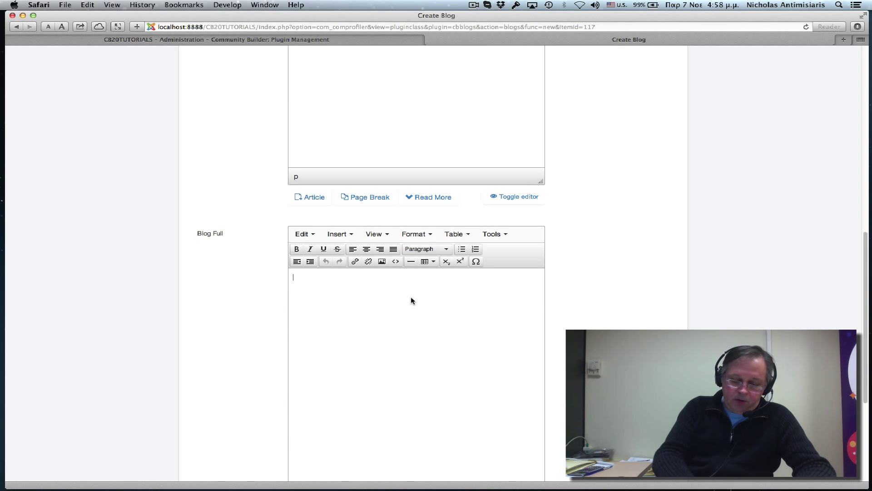
type("With CB B")
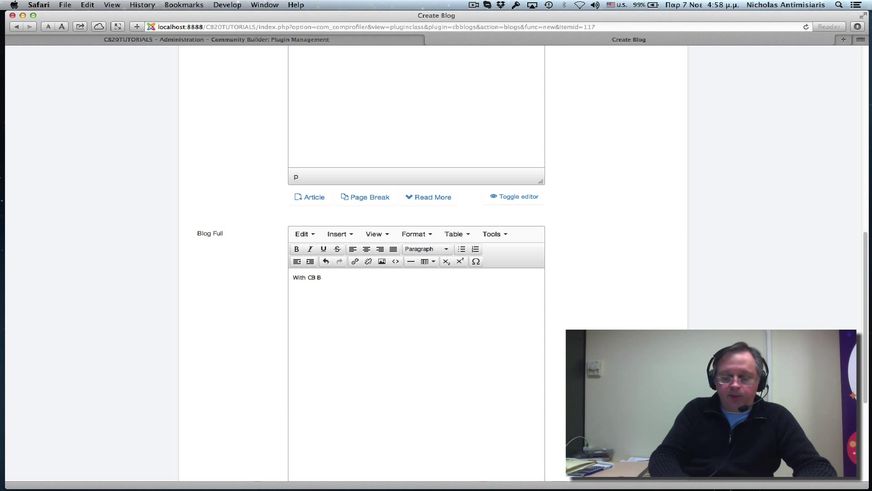
type("logs you")
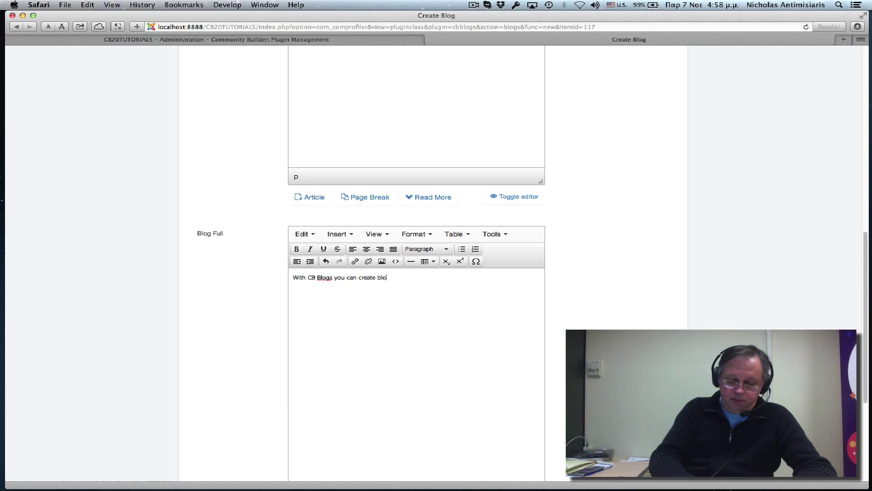
type("can create blogs on your p")
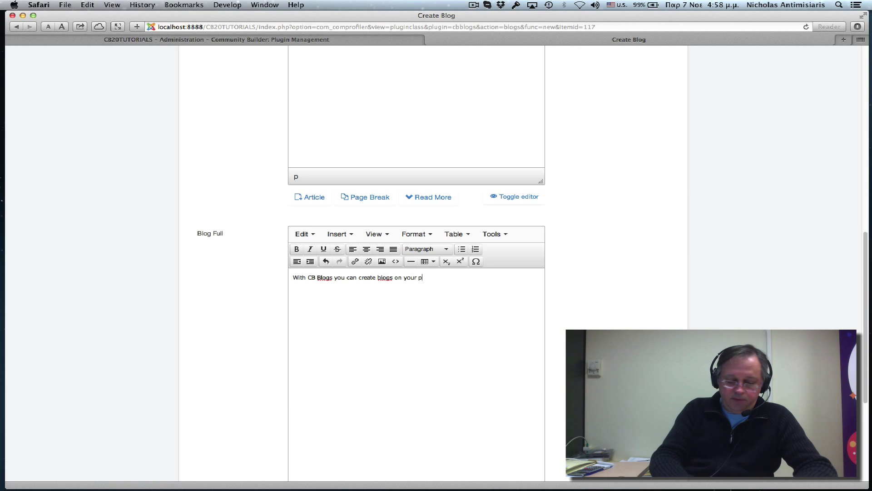
type("rofile page")
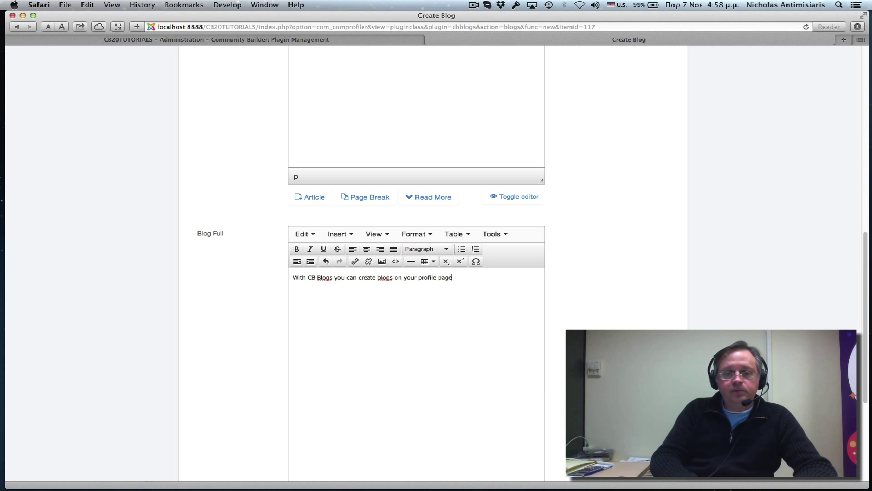
type(".")
scroll(470, 287, "down", 5)
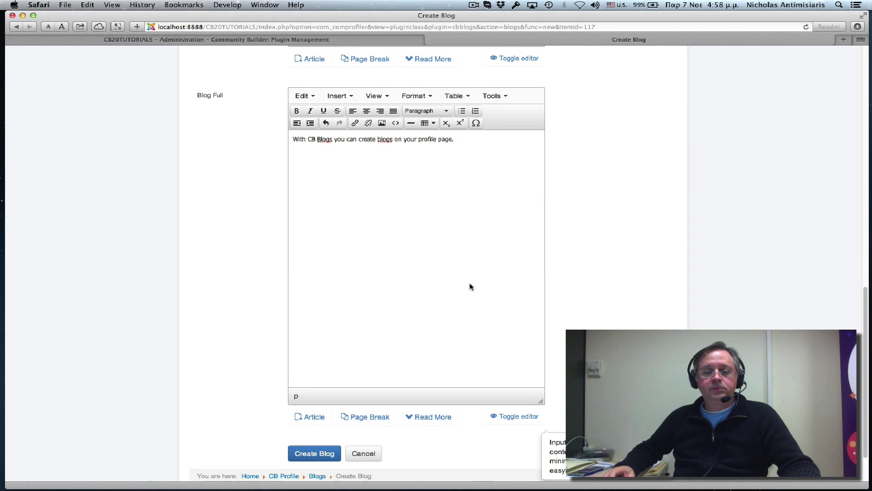
scroll(470, 287, "down", 2)
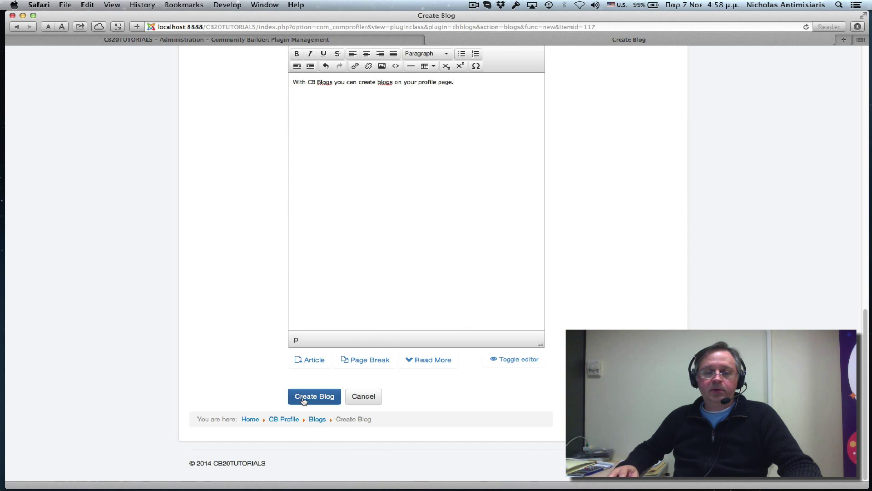
left_click(306, 397)
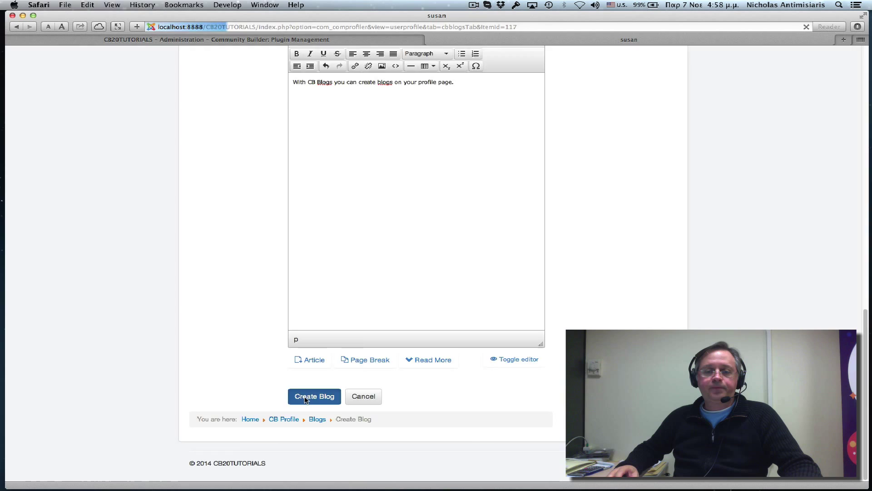
- Publish 'This is my first Internal CB Blog' from its gear menu in the profile's Blogs list
scroll(68, 331, "down", 3)
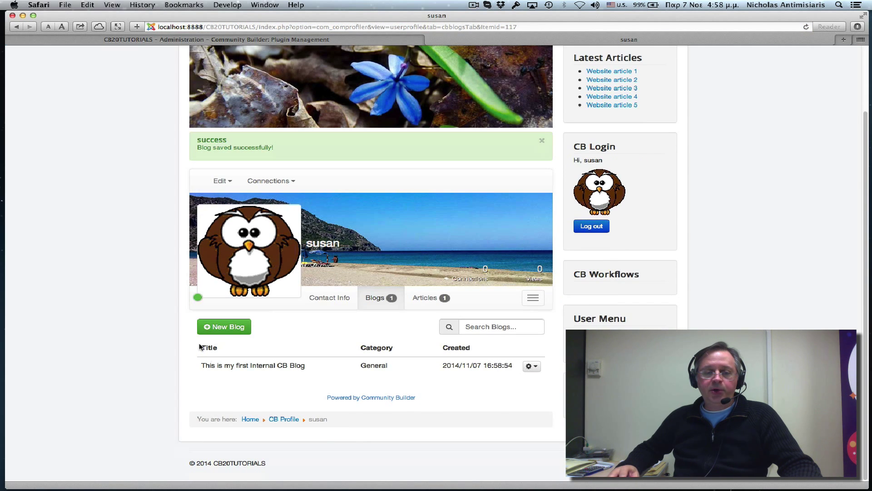
left_click_drag(203, 366, 294, 361)
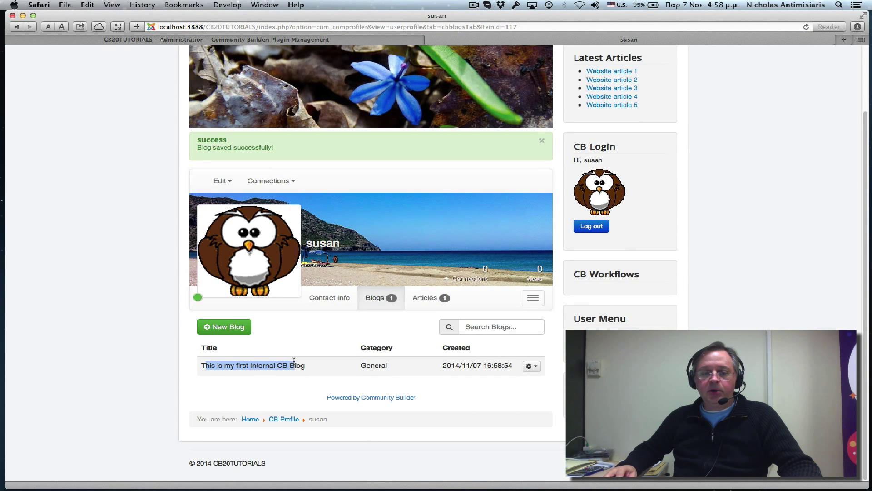
left_click(267, 363)
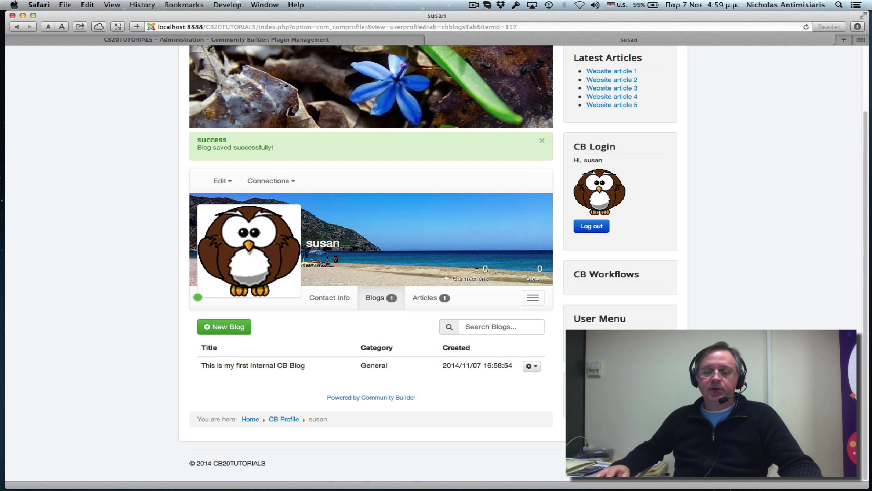
left_click(534, 367)
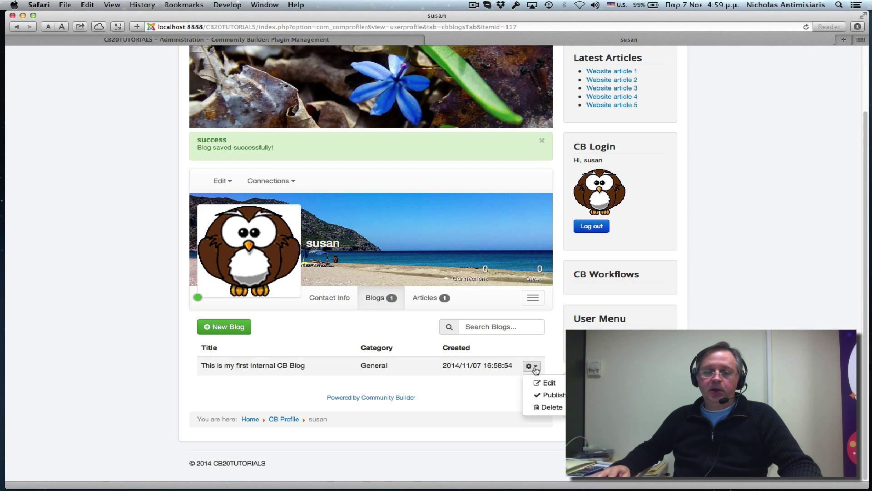
left_click(553, 395)
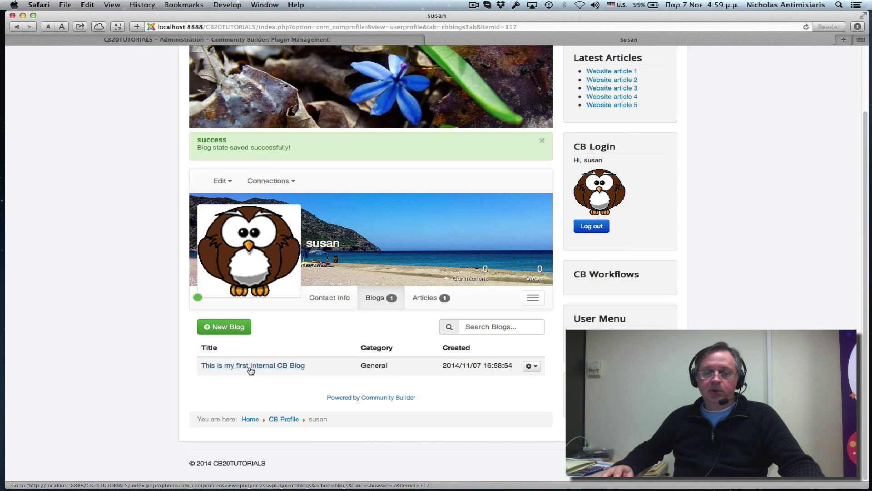
- View the published blog's own page and read its text
left_click(282, 365)
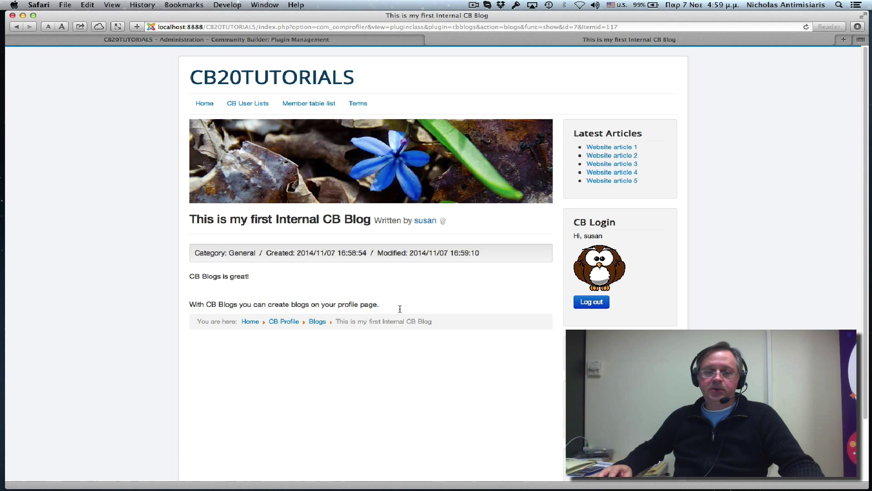
double_click(369, 305)
left_click(320, 304)
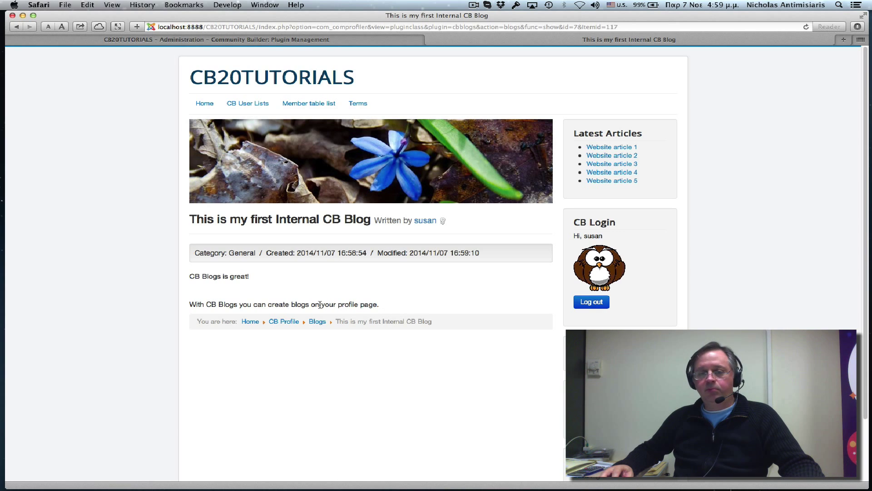
double_click(346, 306)
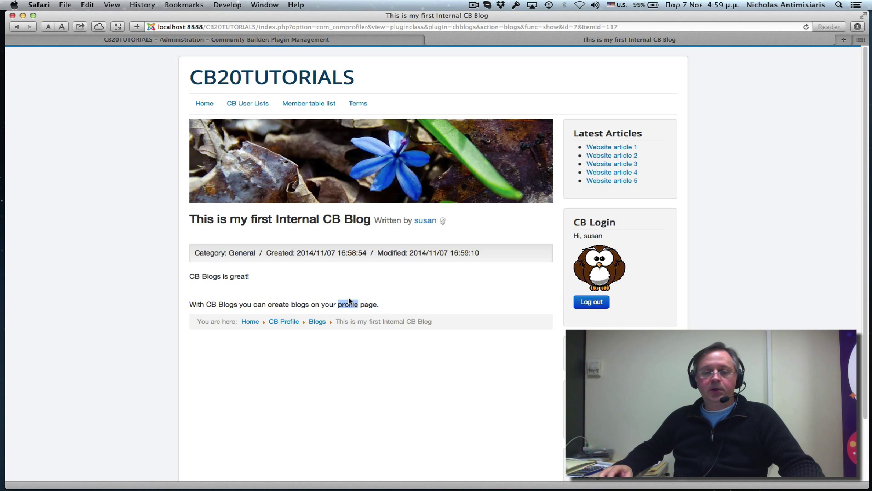
- Return to the author's profile Blogs list, then switch back to backend Plugin Management
left_click(594, 270)
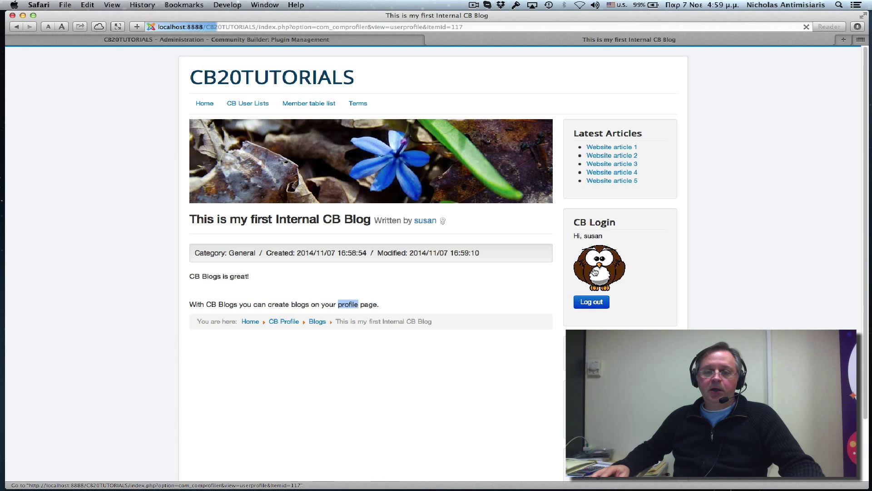
scroll(482, 283, "down", 3)
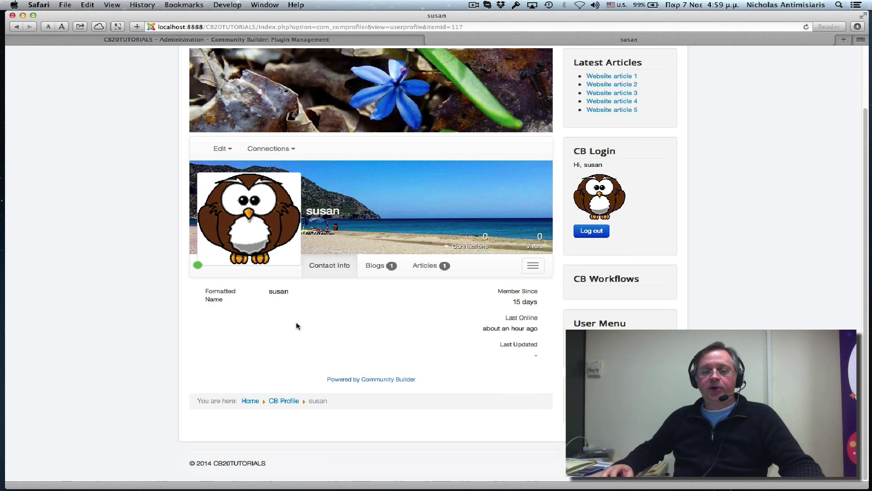
left_click(380, 271)
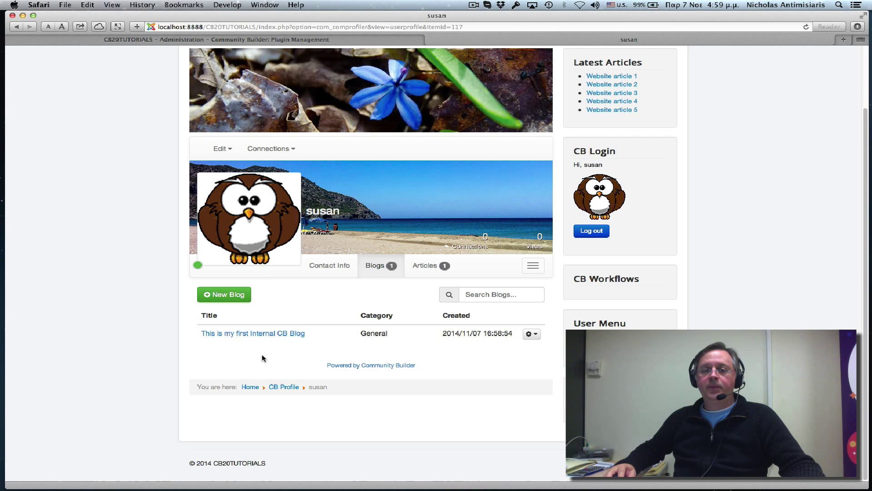
left_click(273, 39)
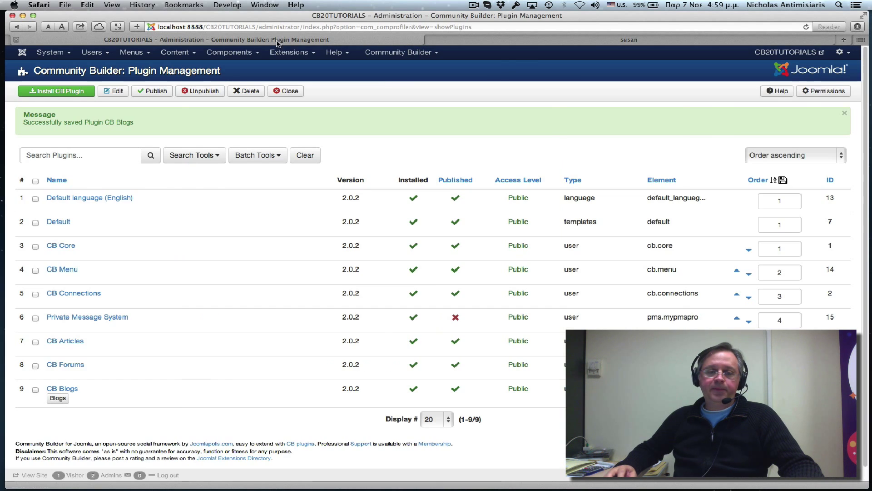
- Open the backend CB Blogs manager, which lists three blogs including the new one (ID 7)
left_click(60, 399)
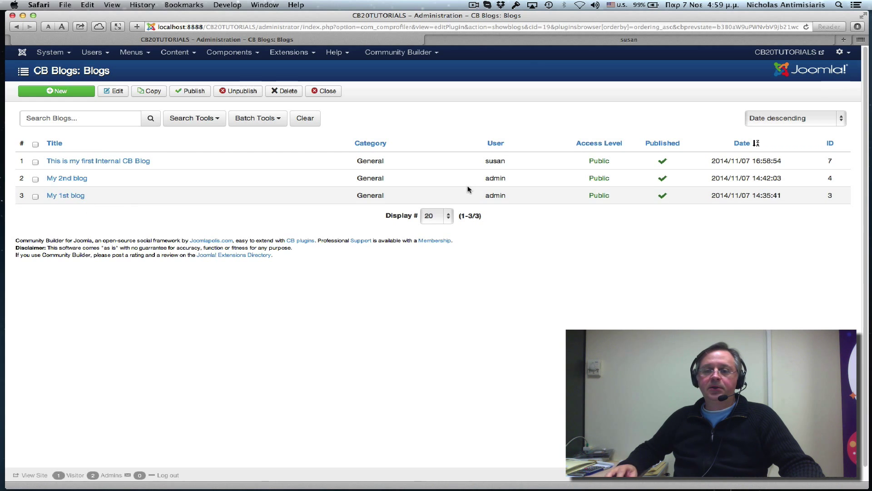
double_click(489, 161)
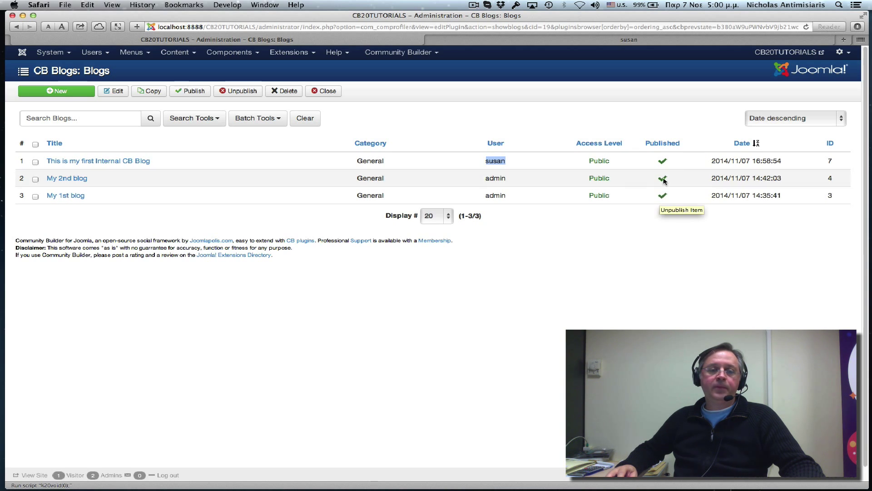
- Reveal the blog list filters and look over the published-state and access-level choices
left_click(202, 119)
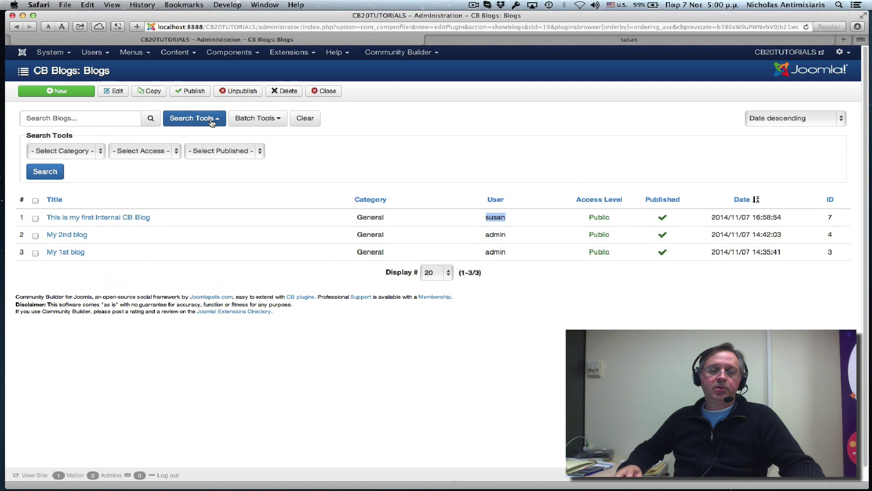
left_click(233, 153)
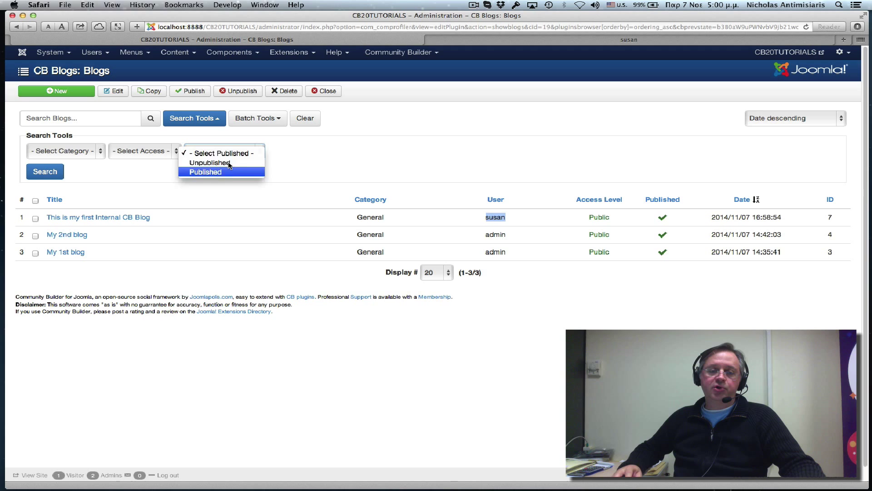
left_click(315, 162)
left_click(167, 148)
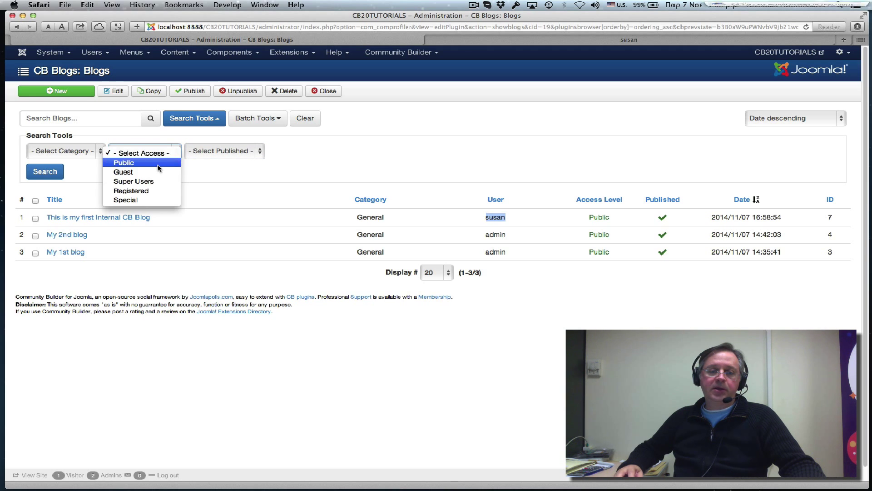
left_click(331, 163)
- Filter the blog list by the Movies category, then by General
left_click(81, 154)
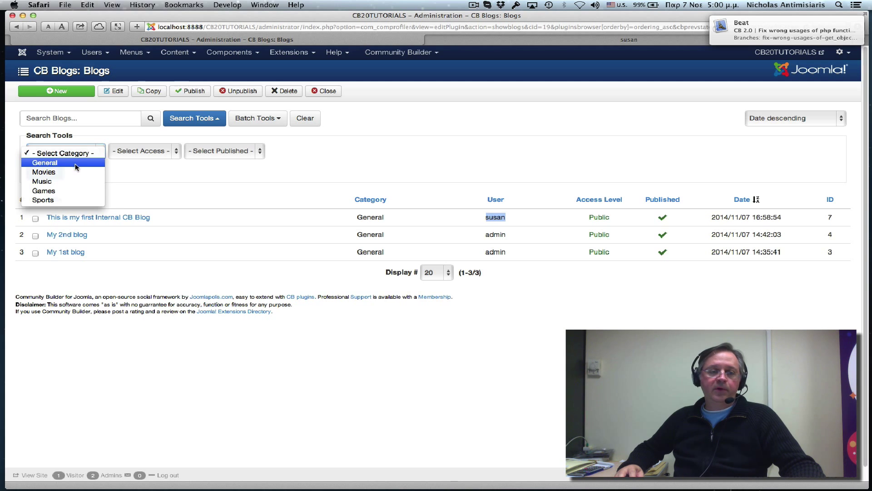
left_click(75, 172)
left_click(45, 171)
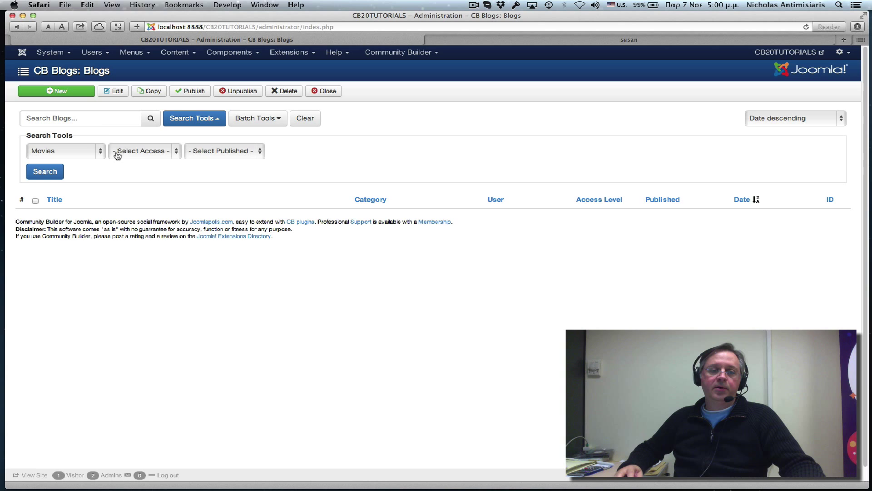
left_click(91, 151)
left_click(80, 144)
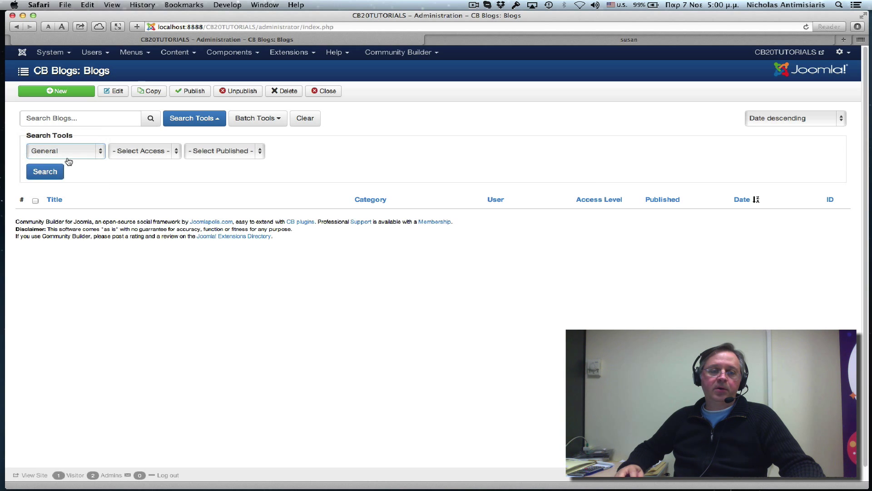
left_click(49, 172)
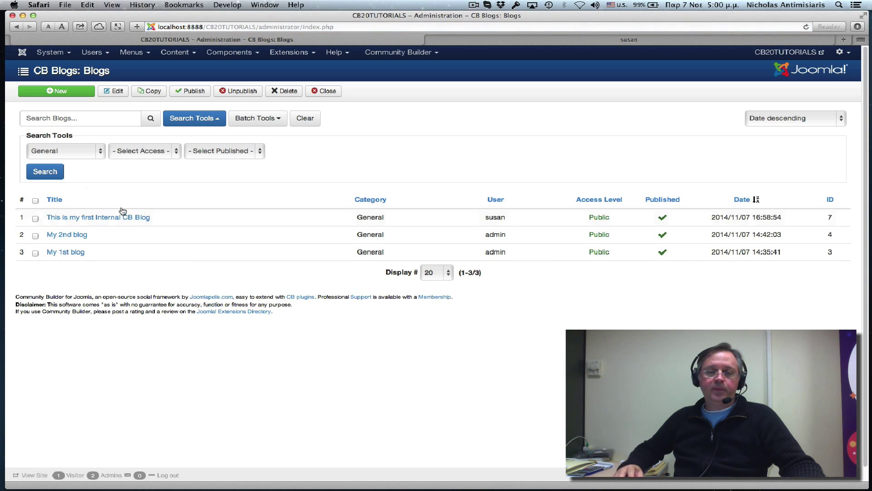